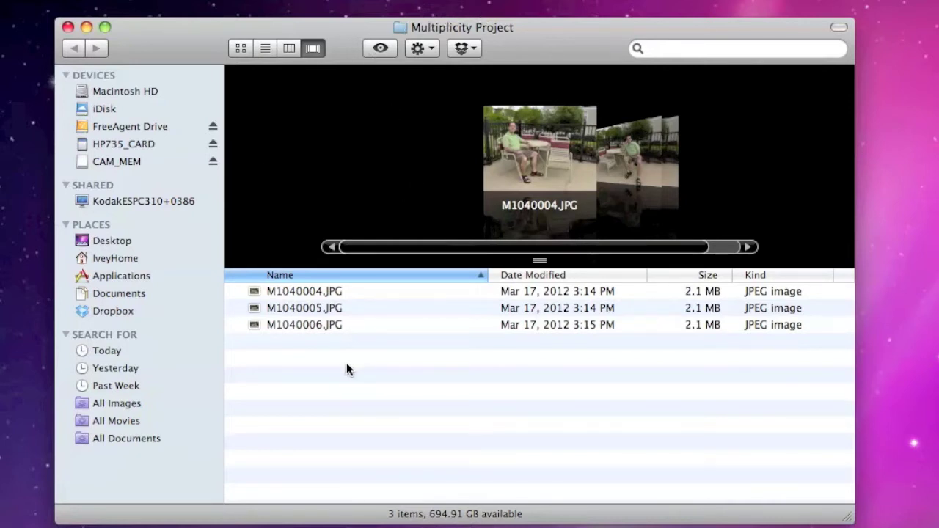
Select all three JPGs in the Multiplicity Project folder and drag them onto Photoshop to open them
{"action": "key", "text": "super+a"}
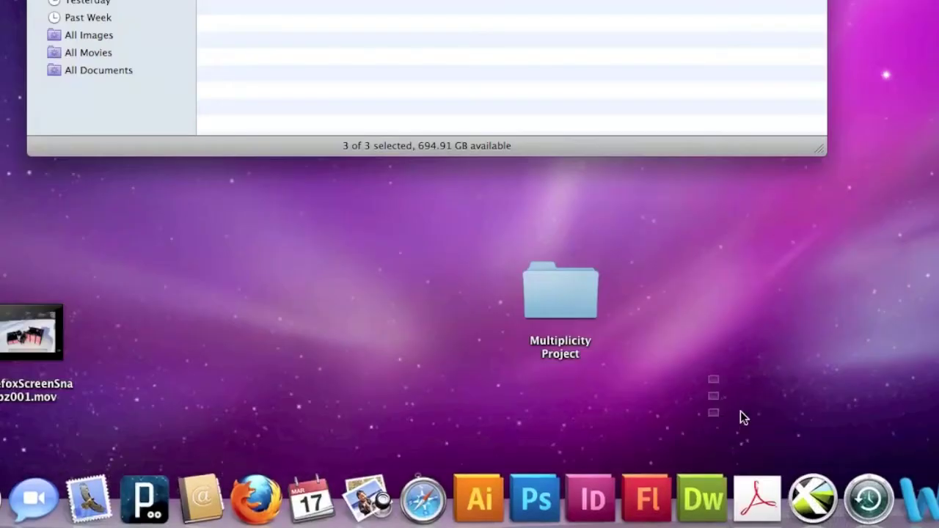
{"action": "left_click_drag", "start_coordinate": [744, 417], "coordinate": [532, 483]}
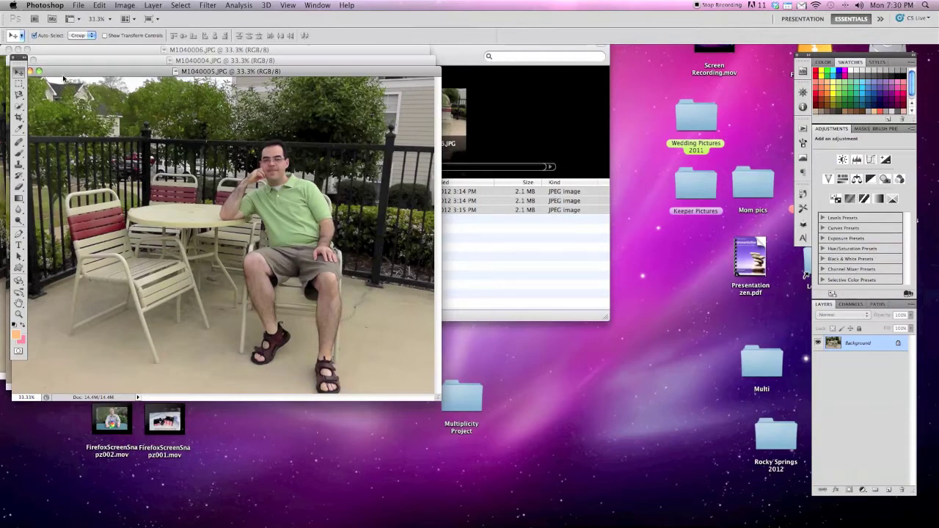
Spread out the M1040005, M1040004 and M1040006 windows with M1040004 in front, and confirm snapping is on
{"action": "left_click_drag", "start_coordinate": [58, 74], "coordinate": [124, 210]}
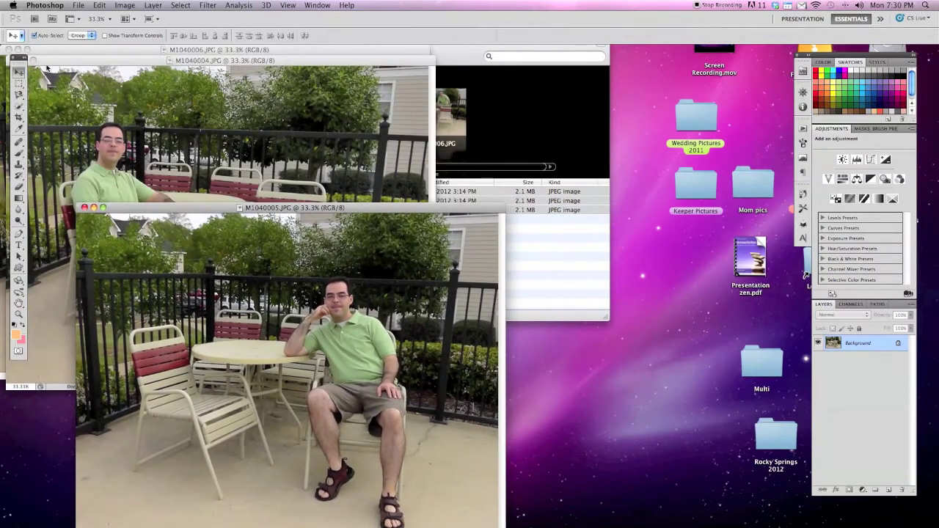
{"action": "left_click_drag", "start_coordinate": [47, 62], "coordinate": [350, 176]}
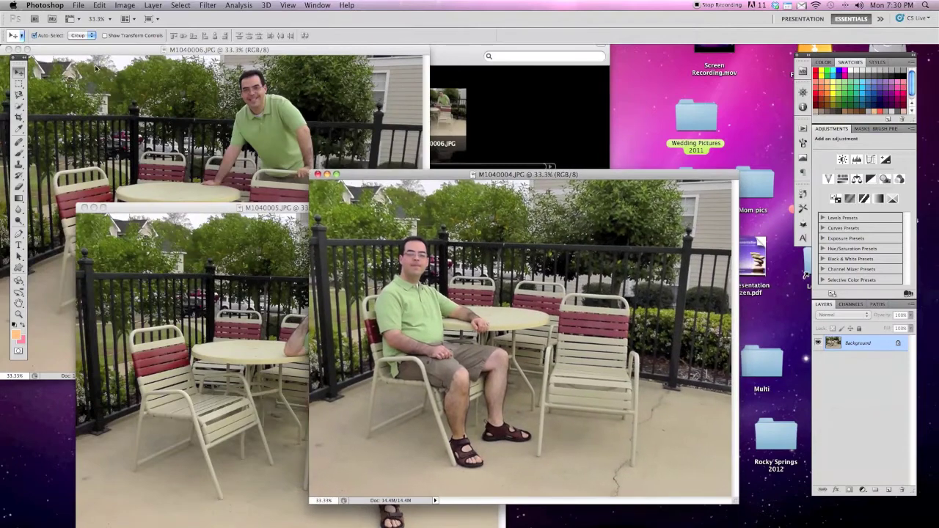
{"action": "left_click_drag", "start_coordinate": [88, 50], "coordinate": [313, 59]}
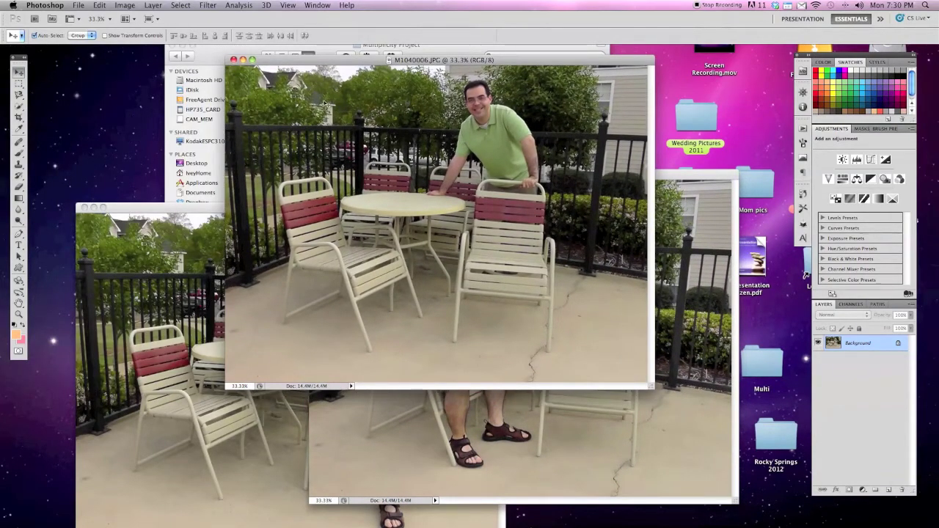
{"action": "left_click", "coordinate": [449, 475]}
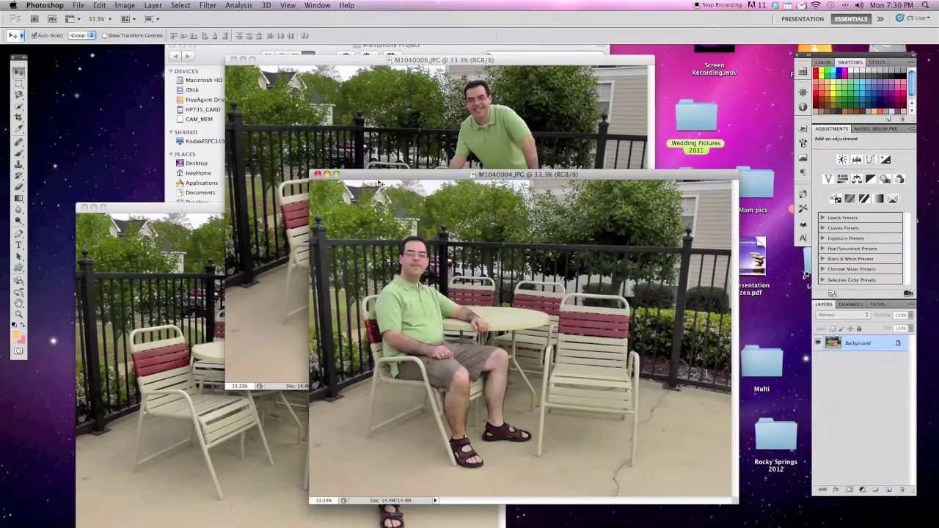
{"action": "left_click_drag", "start_coordinate": [382, 178], "coordinate": [380, 155]}
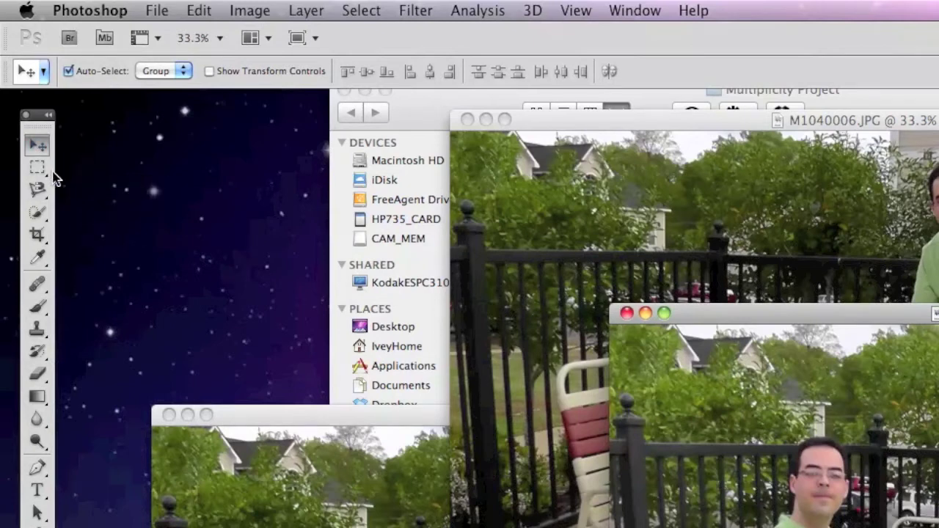
{"action": "left_click", "coordinate": [576, 10]}
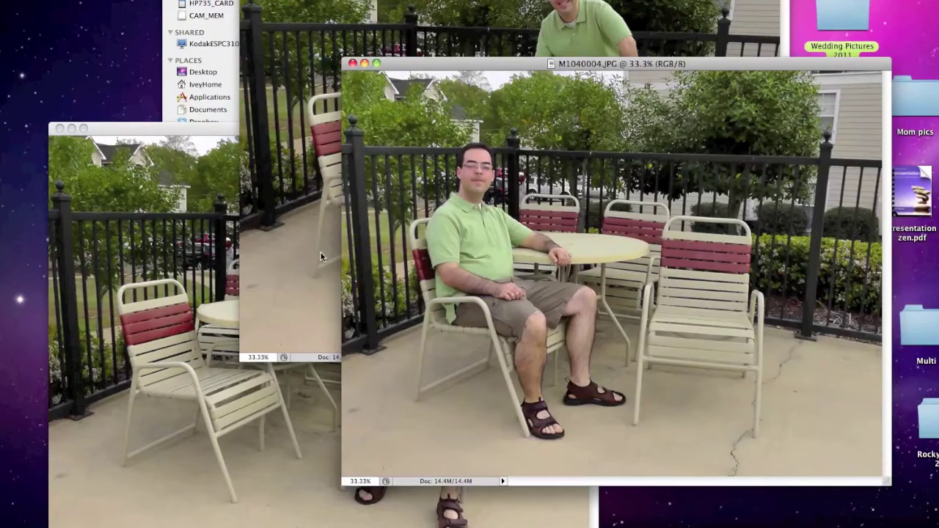
Copy the M1040005 seated-man photo into M1040004 as Layer 1, aligning its fence and chairs with the background
{"action": "left_click", "coordinate": [195, 129]}
{"action": "left_click_drag", "start_coordinate": [373, 133], "coordinate": [264, 42]}
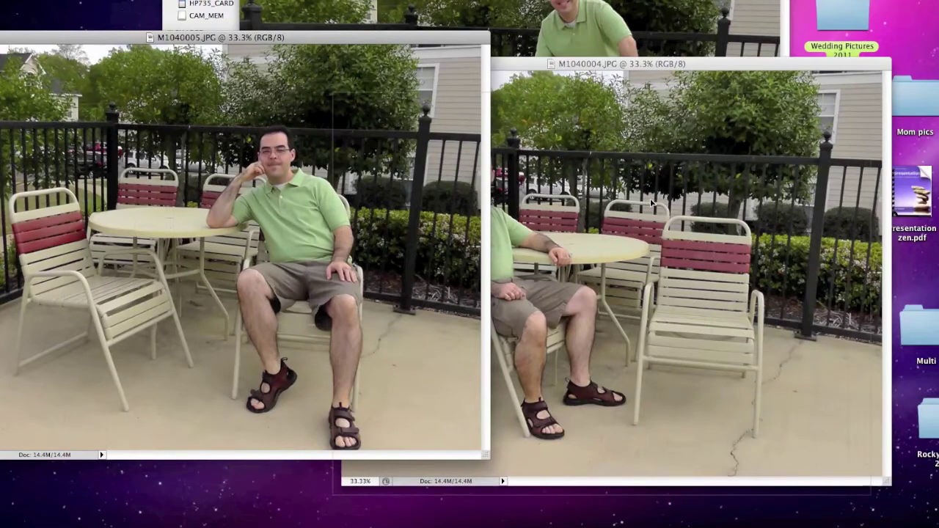
{"action": "left_click_drag", "start_coordinate": [650, 201], "coordinate": [650, 199]}
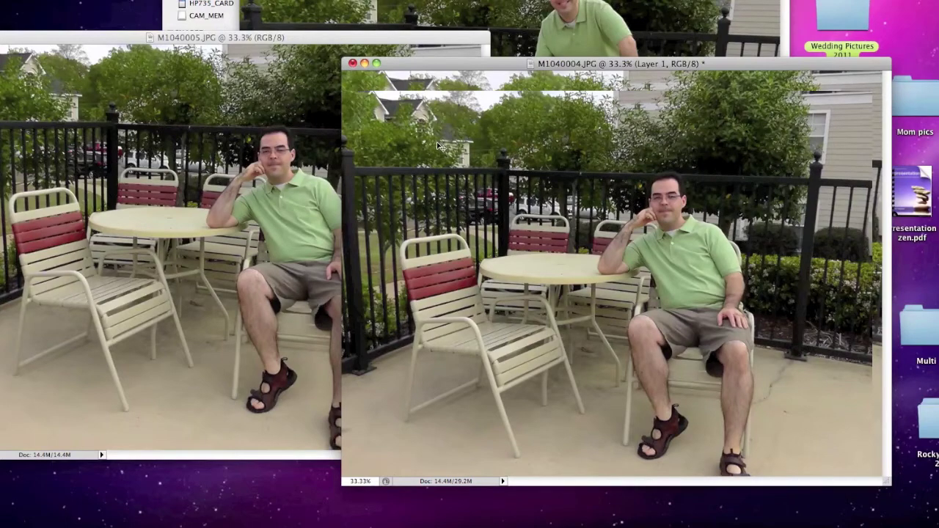
{"action": "left_click_drag", "start_coordinate": [442, 149], "coordinate": [477, 188]}
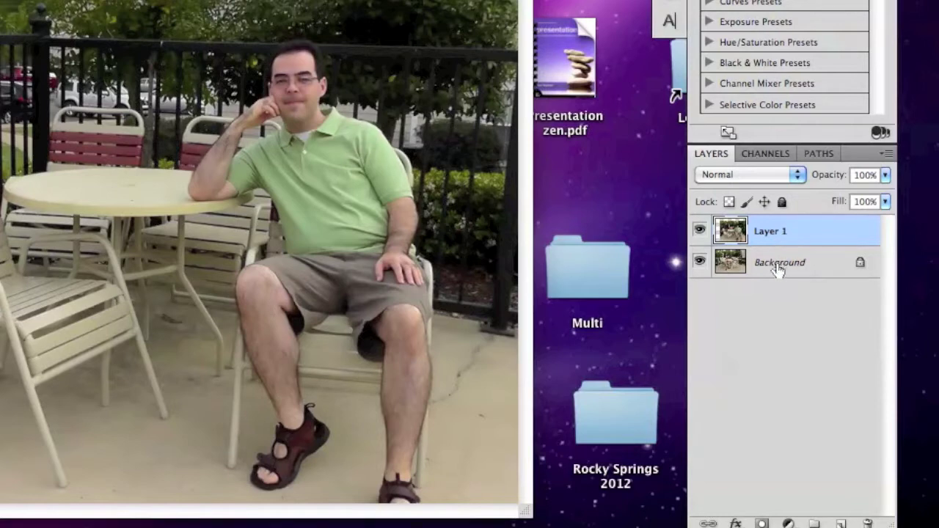
{"action": "left_click_drag", "start_coordinate": [170, 70], "coordinate": [130, 88]}
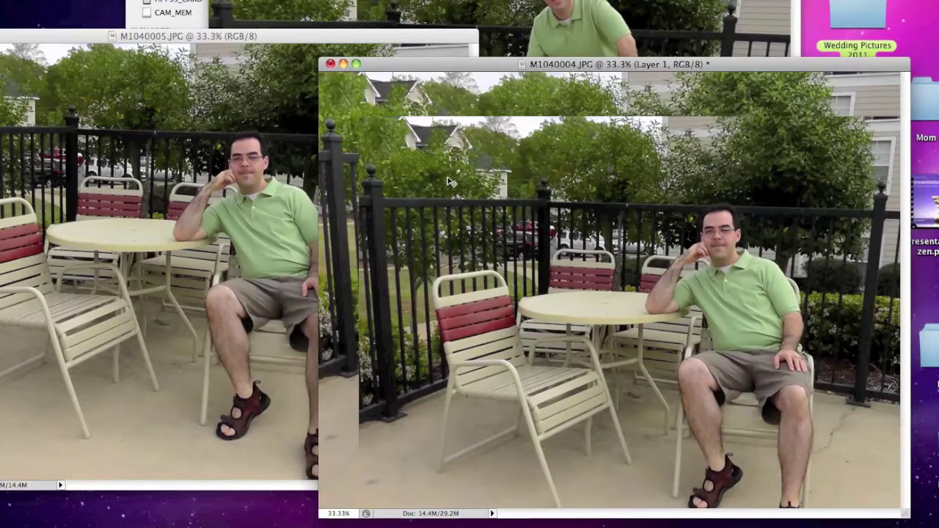
{"action": "left_click_drag", "start_coordinate": [425, 154], "coordinate": [372, 111]}
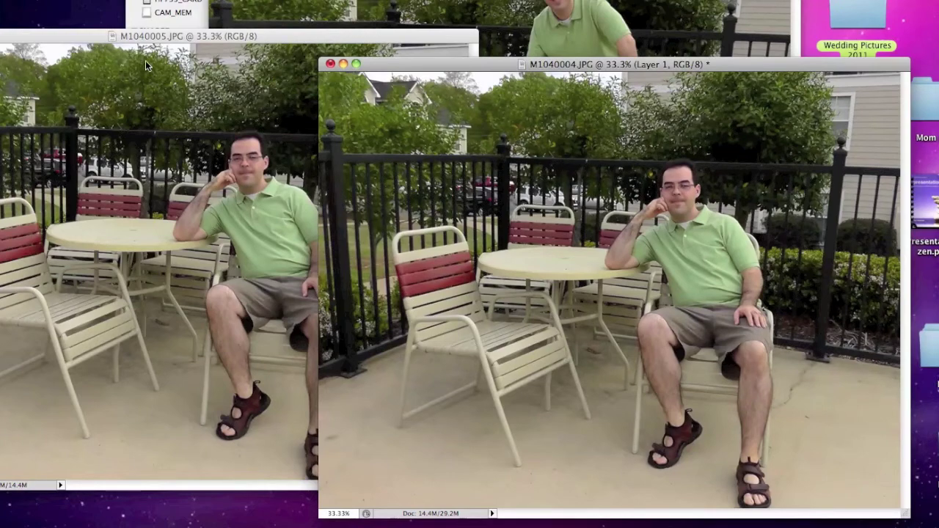
{"action": "left_click", "coordinate": [54, 56]}
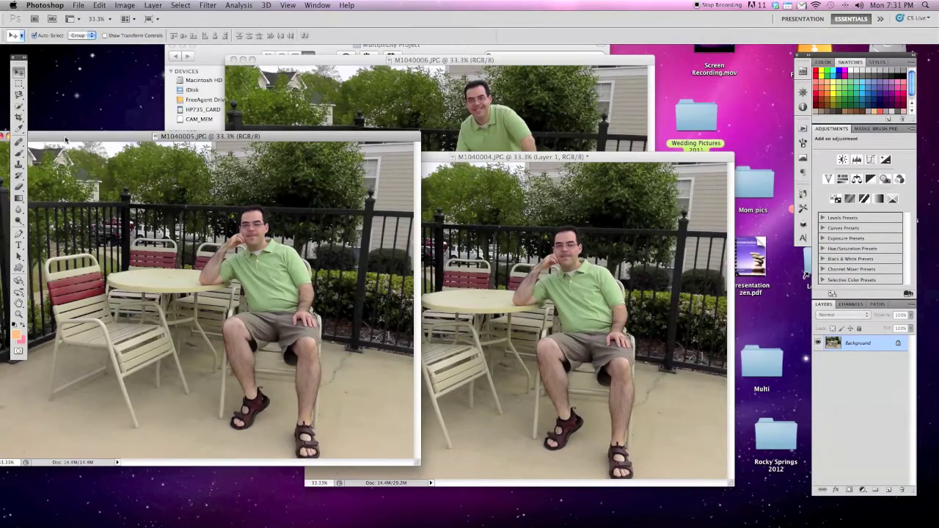
Close M1040005 and bring the M1040006 standing-man photo into M1040004 as aligned Layer 2
{"action": "left_click_drag", "start_coordinate": [65, 139], "coordinate": [134, 142]}
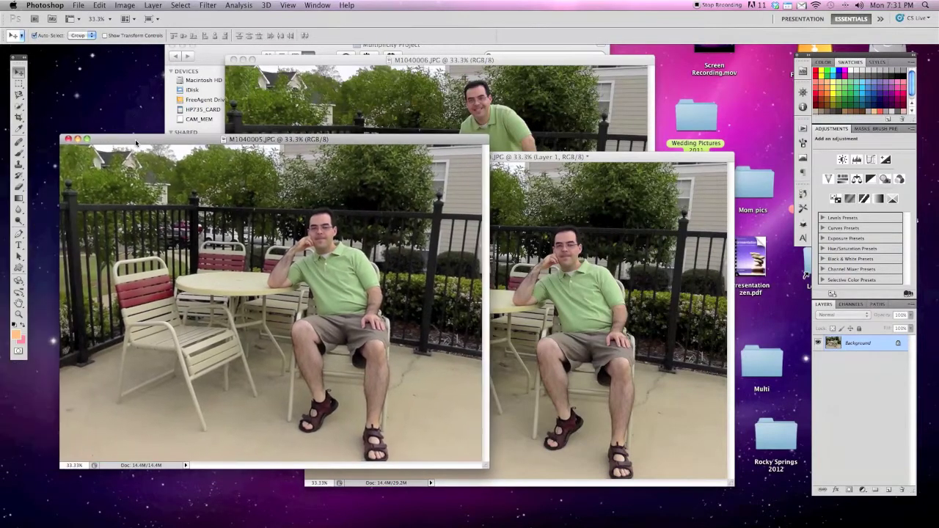
{"action": "left_click", "coordinate": [69, 139]}
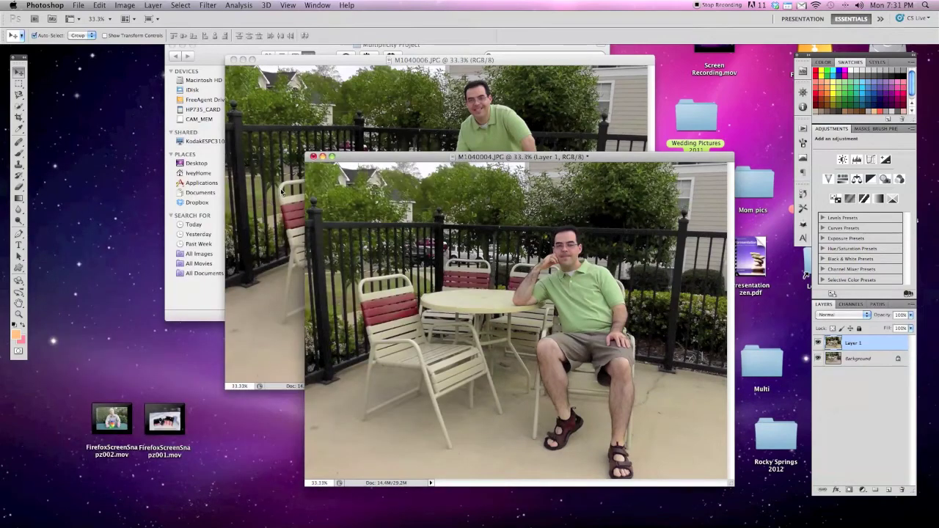
{"action": "left_click", "coordinate": [358, 109]}
{"action": "left_click_drag", "start_coordinate": [357, 59], "coordinate": [224, 60]}
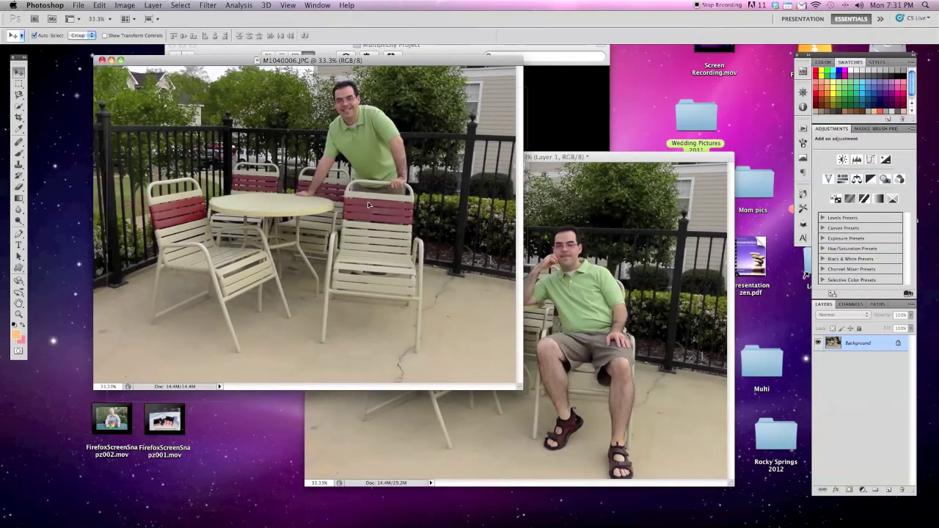
{"action": "left_click_drag", "start_coordinate": [528, 270], "coordinate": [598, 287]}
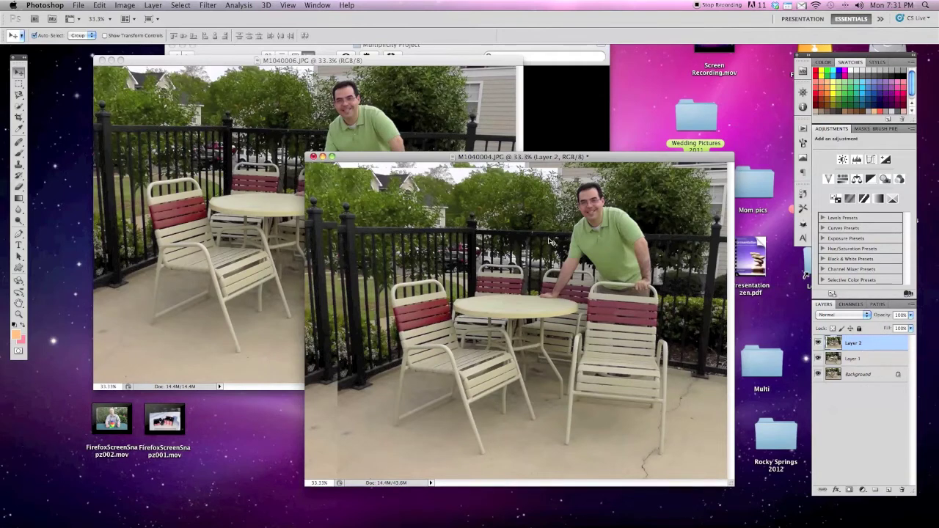
{"action": "left_click_drag", "start_coordinate": [452, 211], "coordinate": [418, 205]}
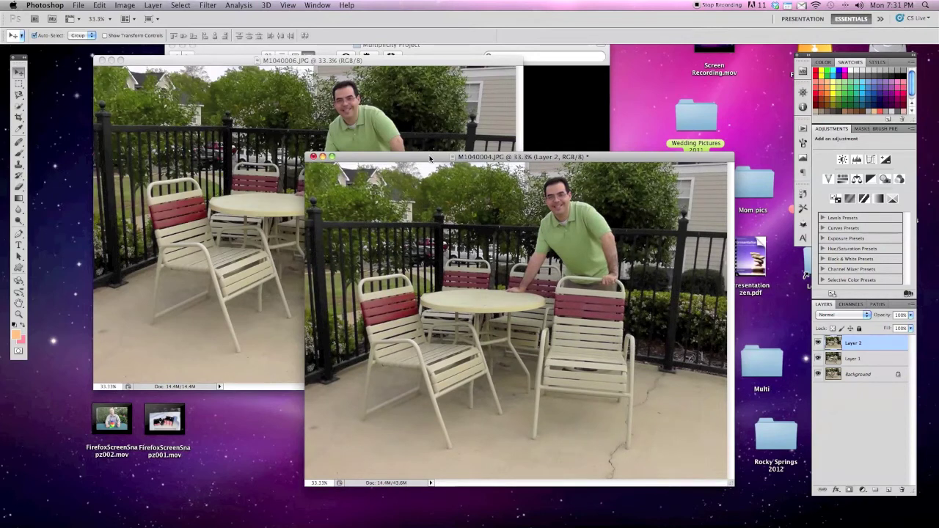
Close M1040006 and reposition and enlarge the M1040004 window around the photo
{"action": "left_click_drag", "start_coordinate": [428, 157], "coordinate": [398, 159]}
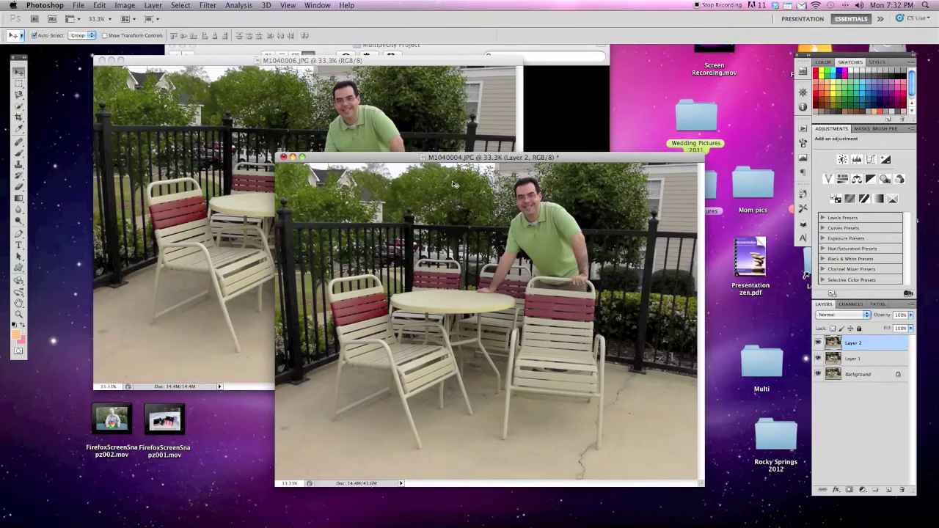
{"action": "left_click", "coordinate": [102, 60]}
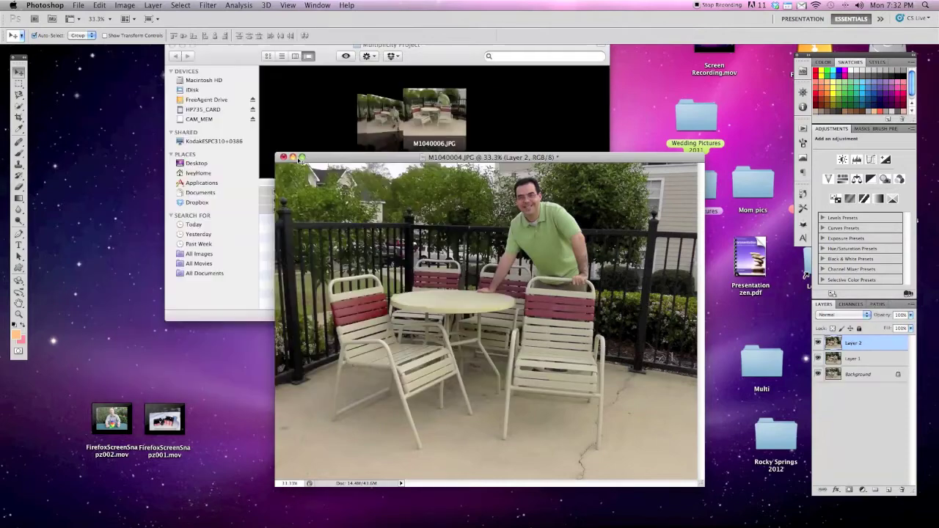
{"action": "left_click_drag", "start_coordinate": [361, 165], "coordinate": [167, 74]}
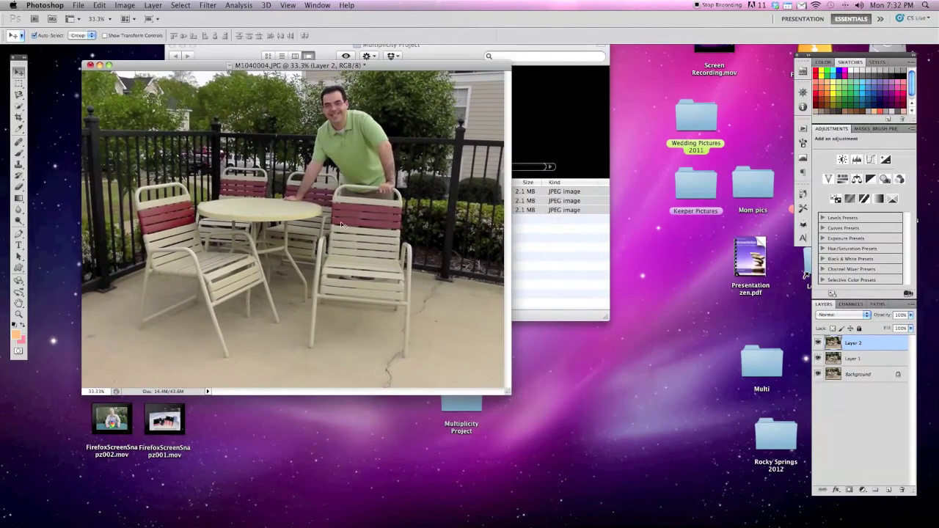
{"action": "left_click_drag", "start_coordinate": [512, 392], "coordinate": [697, 504]}
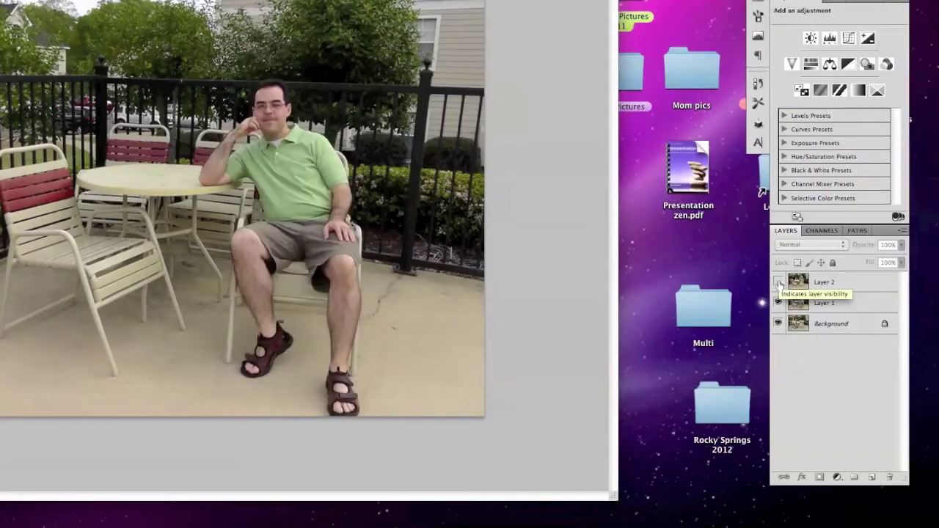
Compare the layers by toggling their visibility, leaving Layer 2 hidden and Layer 1 selected
{"action": "left_click", "coordinate": [779, 282]}
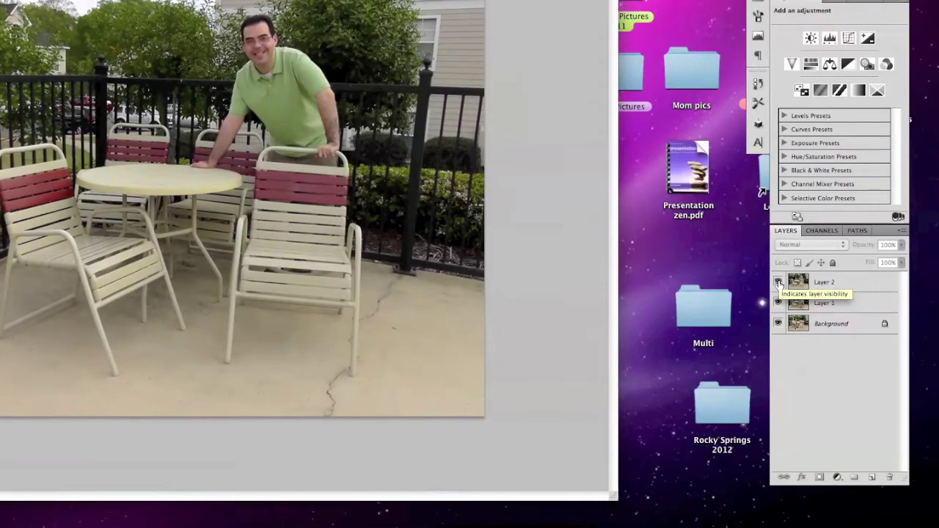
{"action": "left_click", "coordinate": [778, 283]}
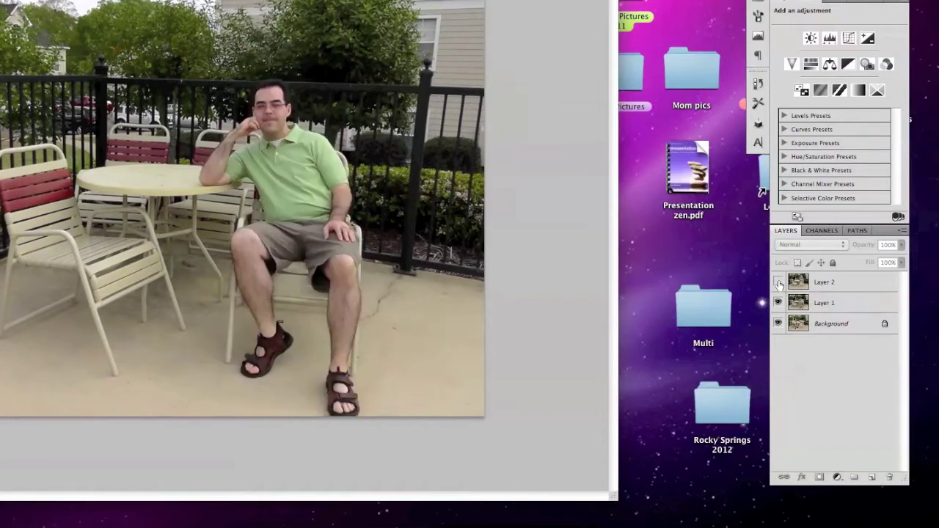
{"action": "left_click", "coordinate": [778, 302]}
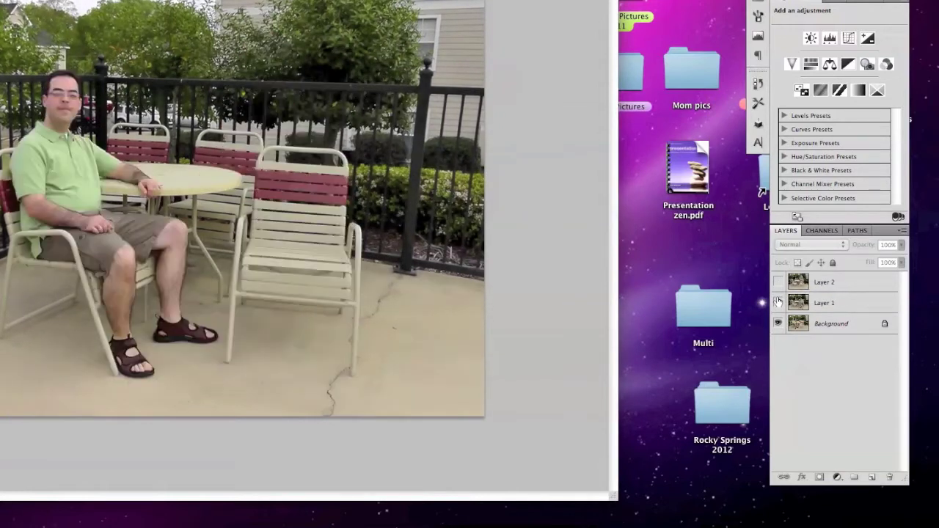
{"action": "left_click", "coordinate": [778, 302]}
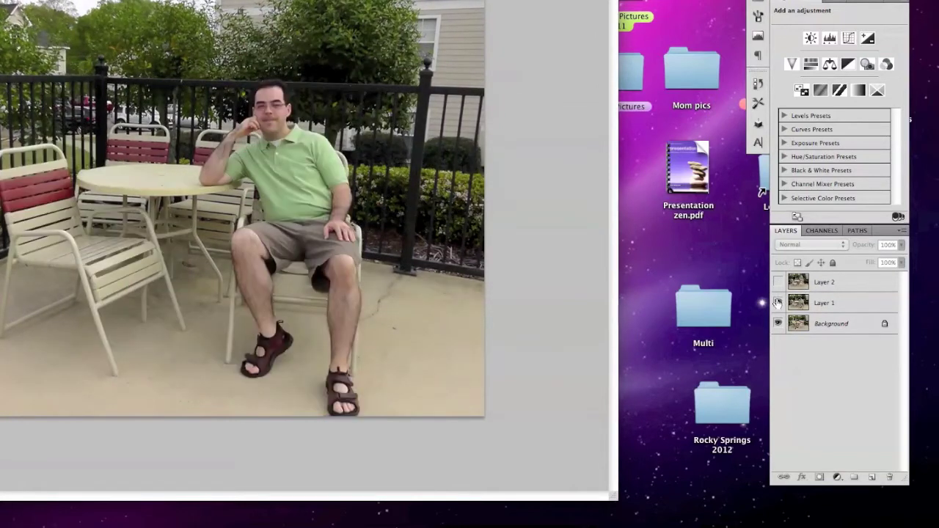
{"action": "left_click", "coordinate": [779, 302]}
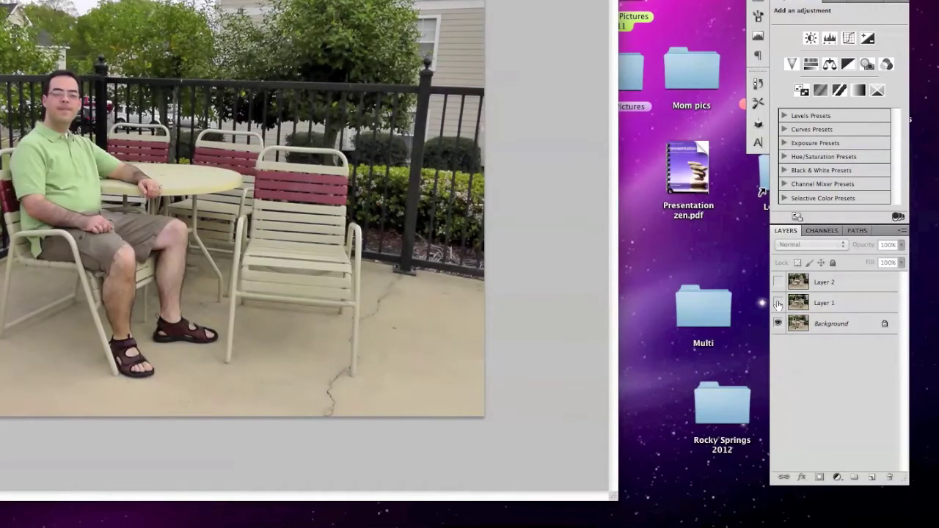
{"action": "left_click", "coordinate": [779, 303]}
{"action": "left_click", "coordinate": [779, 282]}
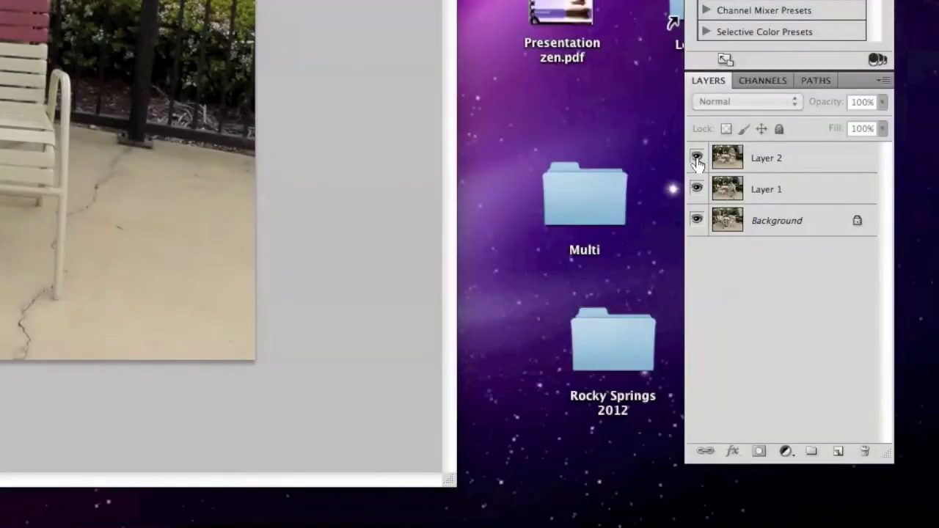
{"action": "left_click", "coordinate": [697, 159]}
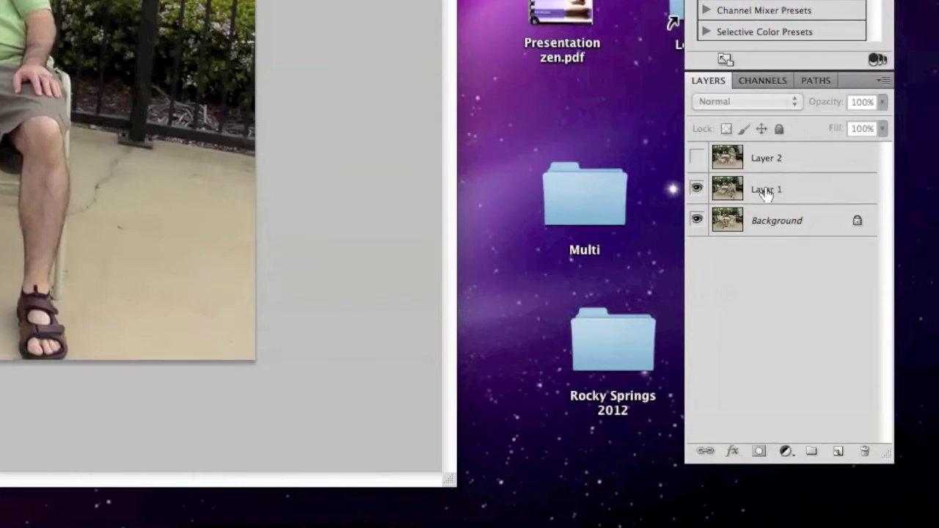
{"action": "left_click", "coordinate": [697, 189]}
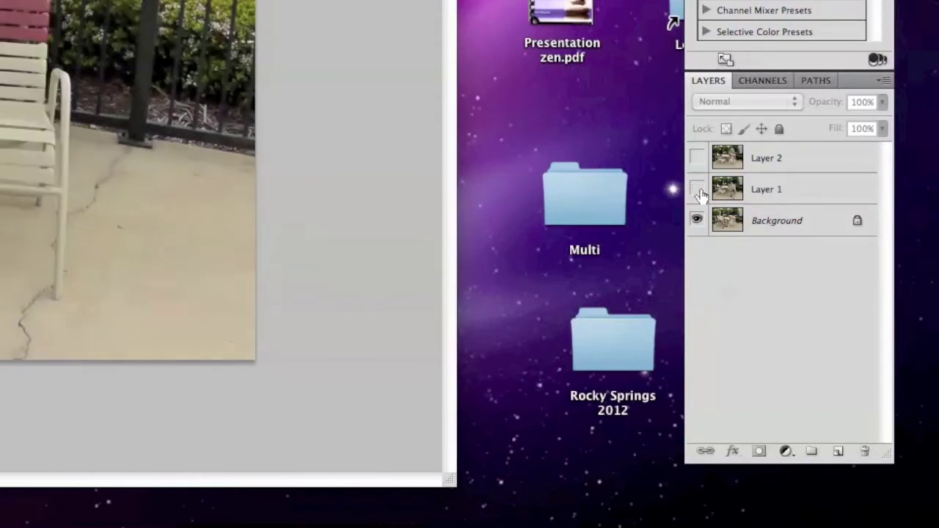
{"action": "left_click", "coordinate": [698, 189]}
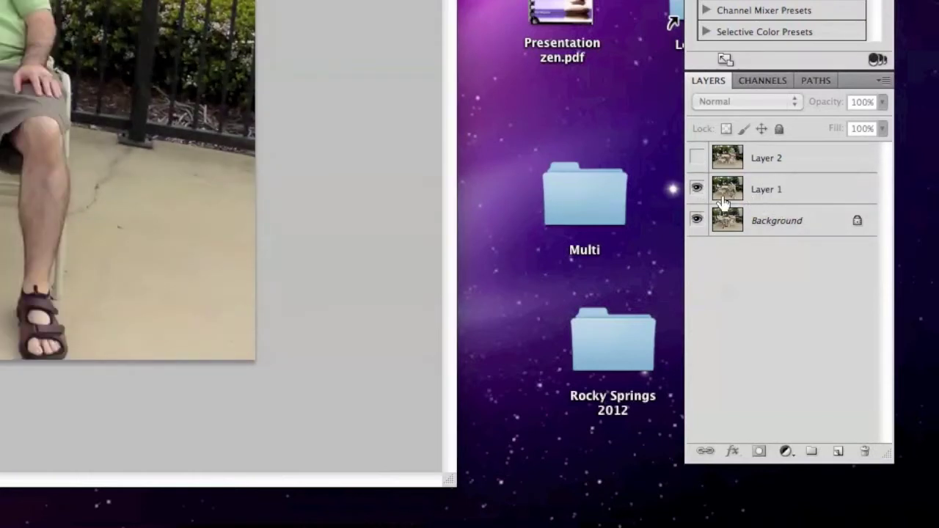
{"action": "left_click", "coordinate": [809, 197]}
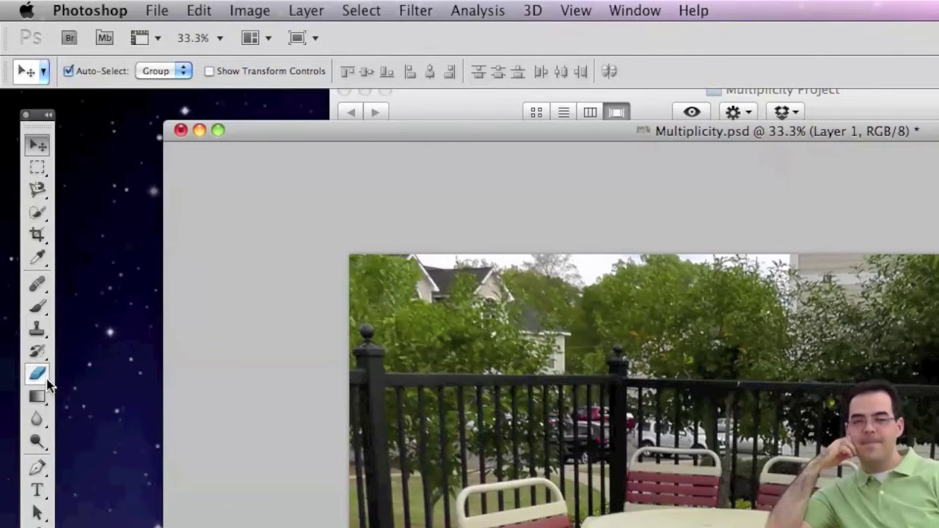
Choose the standard Eraser Tool from the eraser group in the Tools panel
{"action": "left_click", "coordinate": [46, 381]}
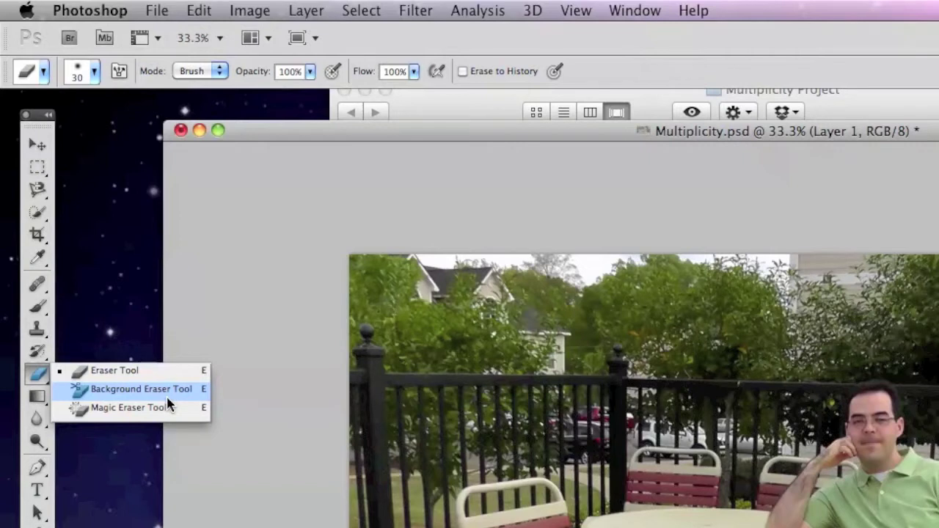
{"action": "left_click", "coordinate": [106, 377]}
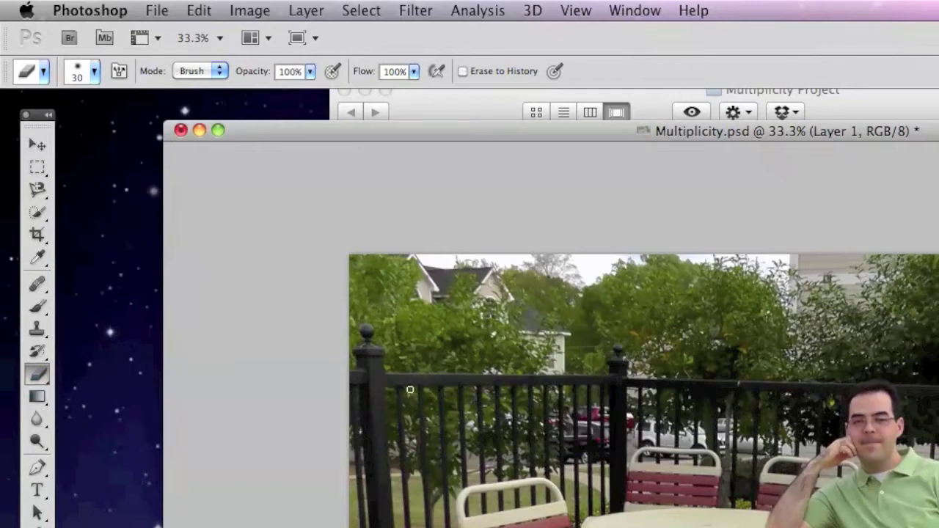
In the brush preset picker, set the eraser Size to 226 px and Hardness to 0%
{"action": "left_click", "coordinate": [95, 72]}
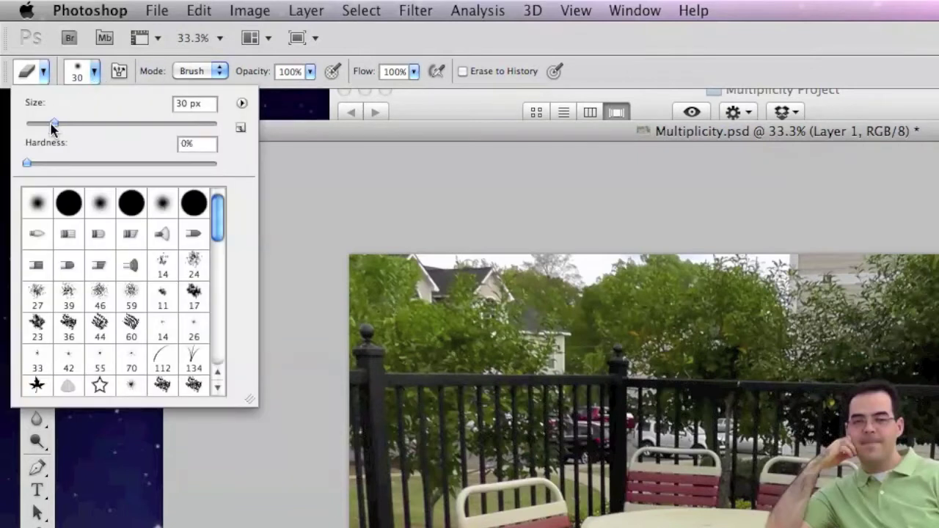
{"action": "mouse_move", "coordinate": [51, 128]}
{"action": "left_mouse_down"}
{"action": "mouse_move", "coordinate": [125, 127]}
{"action": "mouse_move", "coordinate": [88, 125]}
{"action": "left_mouse_up"}
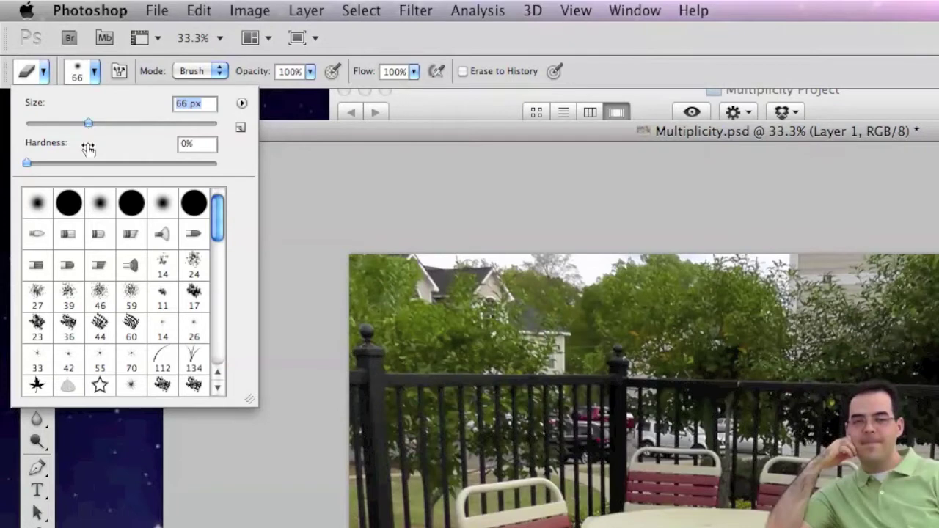
{"action": "mouse_move", "coordinate": [26, 168]}
{"action": "left_mouse_down"}
{"action": "mouse_move", "coordinate": [152, 170]}
{"action": "mouse_move", "coordinate": [15, 176]}
{"action": "left_mouse_up"}
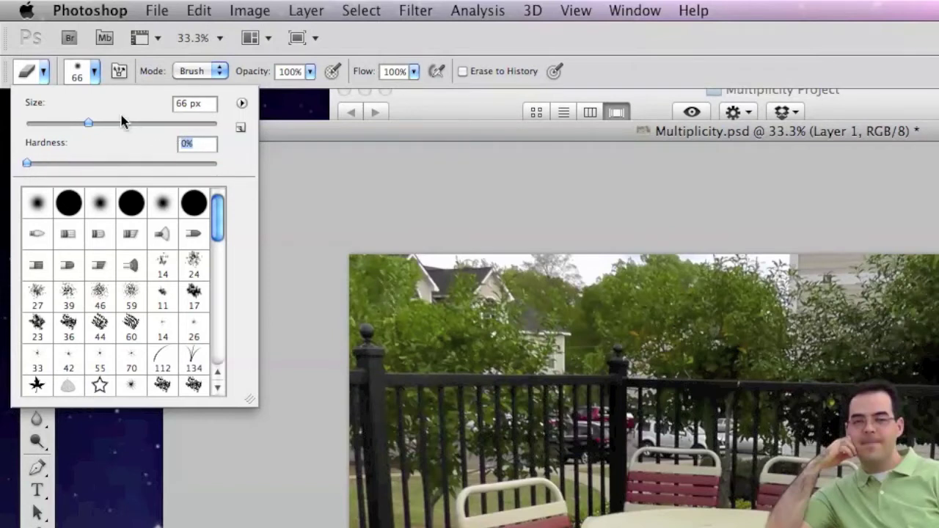
{"action": "left_click_drag", "start_coordinate": [88, 126], "coordinate": [173, 124]}
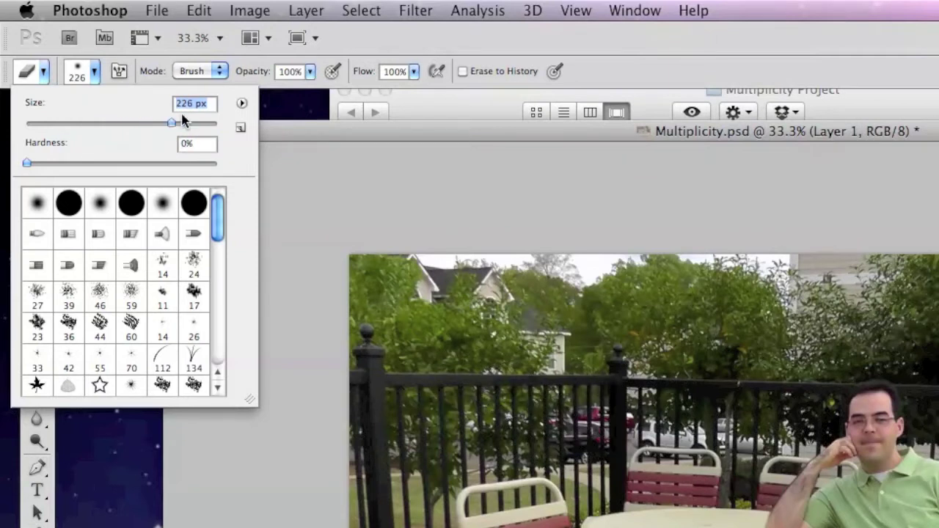
{"action": "left_click", "coordinate": [94, 74]}
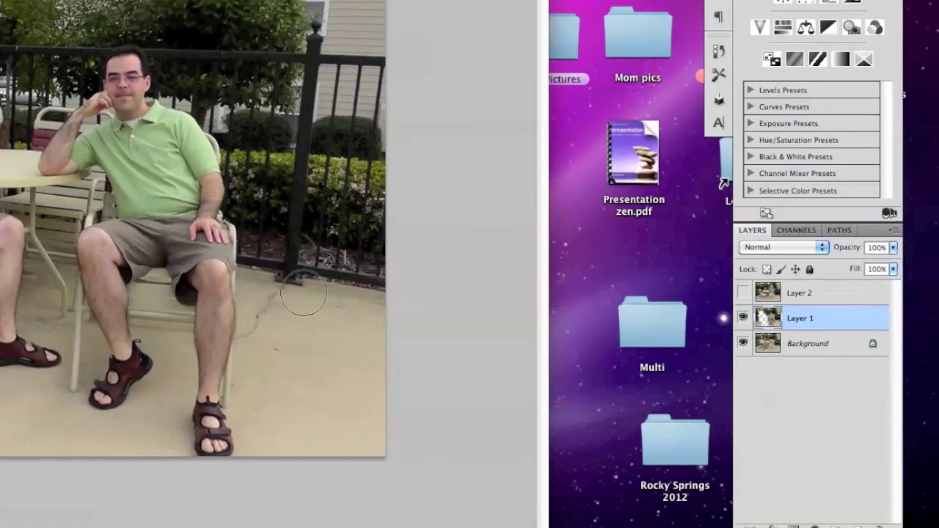
Show and select Layer 2, then erase it around the standing man's waist
{"action": "left_click", "coordinate": [743, 294]}
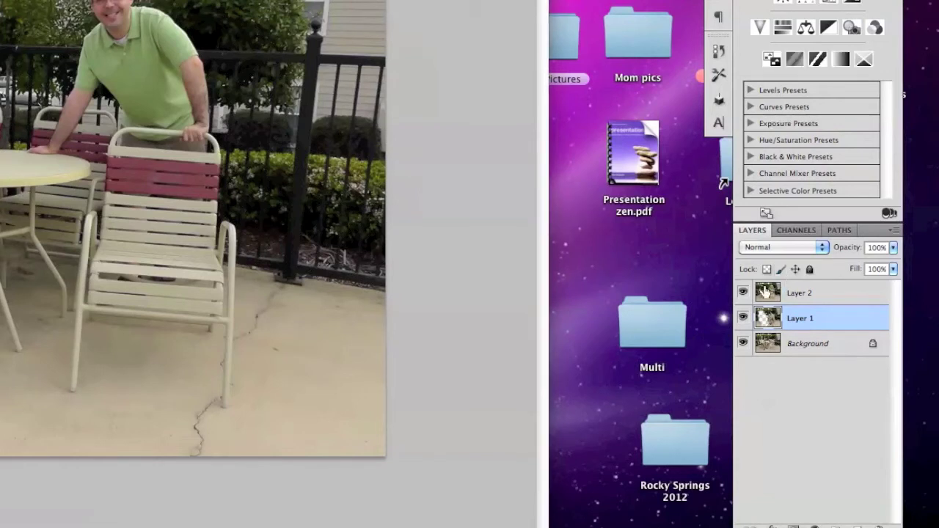
{"action": "left_click", "coordinate": [835, 295]}
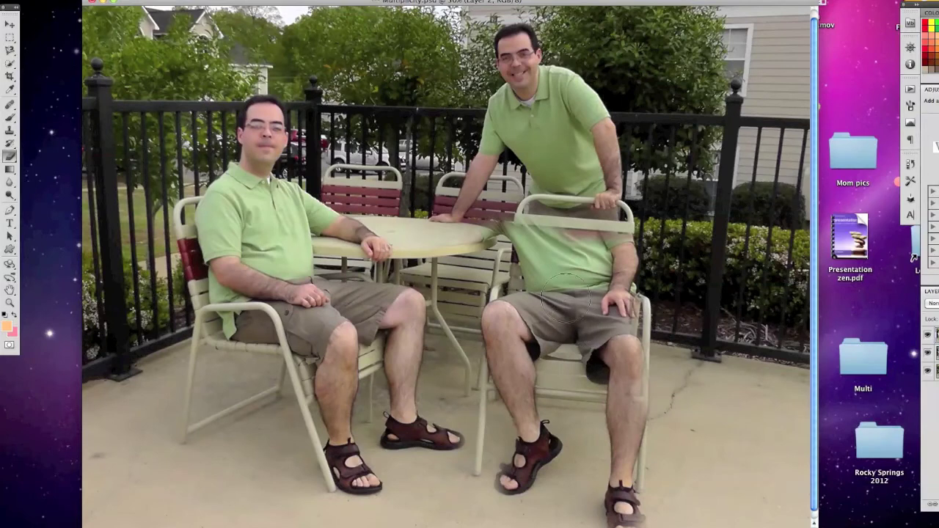
{"action": "mouse_move", "coordinate": [560, 275]}
{"action": "left_mouse_down"}
{"action": "mouse_move", "coordinate": [554, 213]}
{"action": "mouse_move", "coordinate": [564, 235]}
{"action": "mouse_move", "coordinate": [546, 220]}
{"action": "mouse_move", "coordinate": [549, 184]}
{"action": "mouse_move", "coordinate": [523, 162]}
{"action": "mouse_move", "coordinate": [532, 132]}
{"action": "mouse_move", "coordinate": [576, 151]}
{"action": "left_mouse_up"}
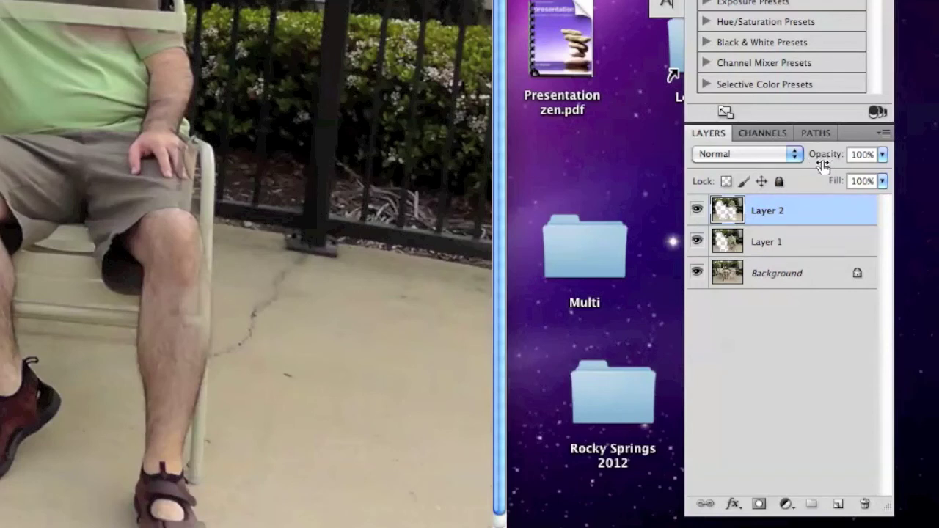
Set Layer 2 opacity to 50% and erase it over the right seated man's face
{"action": "left_click", "coordinate": [882, 156]}
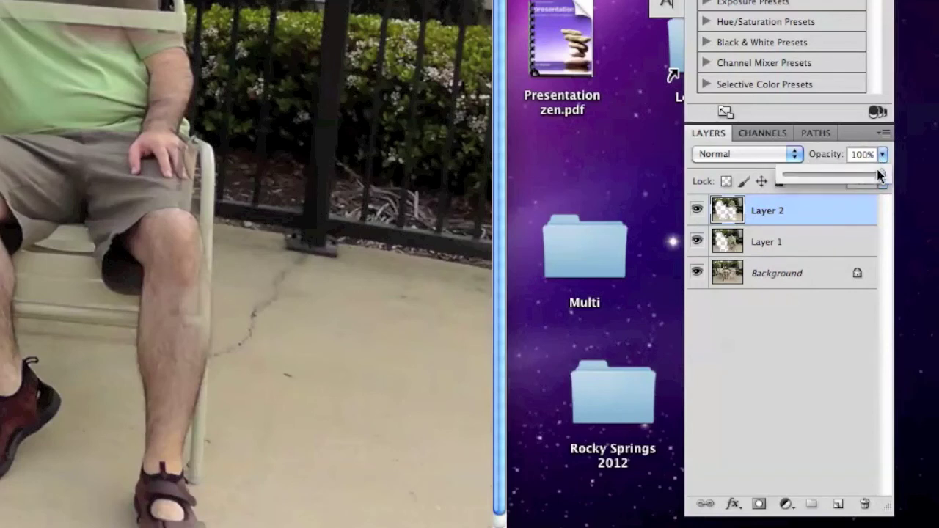
{"action": "left_click_drag", "start_coordinate": [880, 175], "coordinate": [834, 177]}
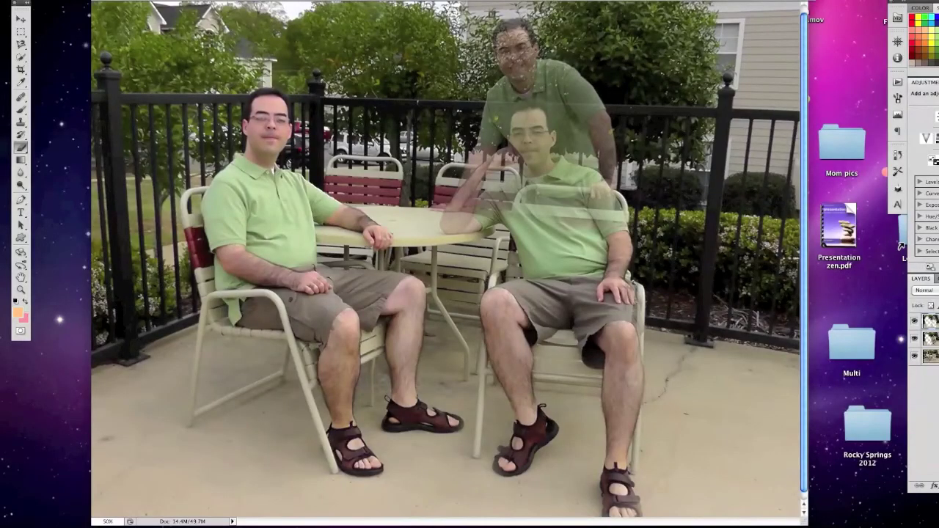
{"action": "left_click_drag", "start_coordinate": [528, 143], "coordinate": [543, 143]}
{"action": "left_click_drag", "start_coordinate": [558, 147], "coordinate": [528, 147]}
At 200% zoom, erase Layer 2 around the seated man's shoulder, raised arm and hair
{"action": "key", "text": "super+equal"}
{"action": "key", "text": "super+equal"}
{"action": "key", "text": "super+equal"}
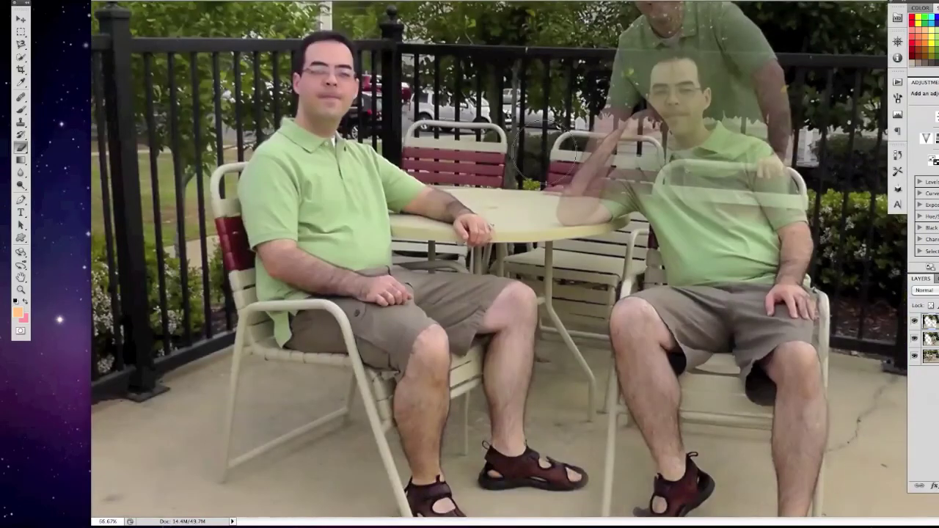
{"action": "scroll", "coordinate": [544, 151], "scroll_direction": "right", "scroll_amount": 10}
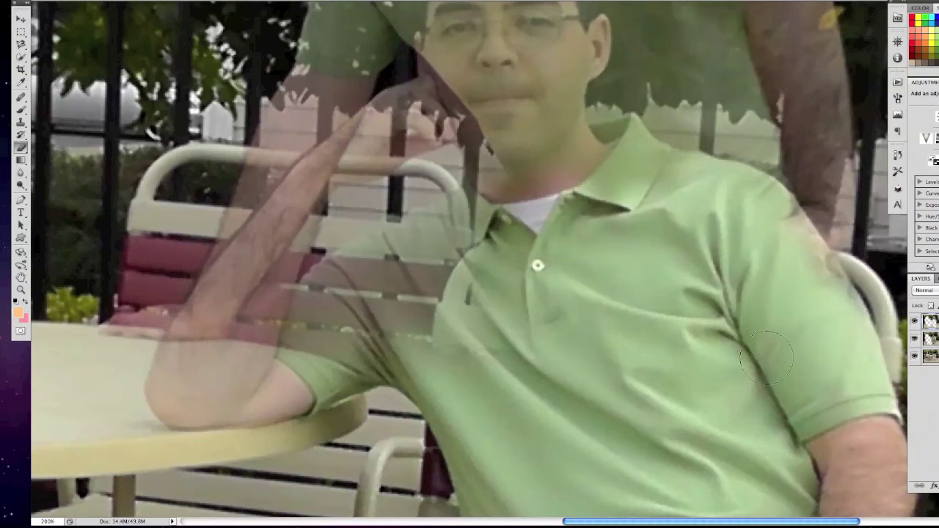
{"action": "mouse_move", "coordinate": [827, 311]}
{"action": "left_mouse_down"}
{"action": "mouse_move", "coordinate": [777, 243]}
{"action": "mouse_move", "coordinate": [781, 256]}
{"action": "left_mouse_up"}
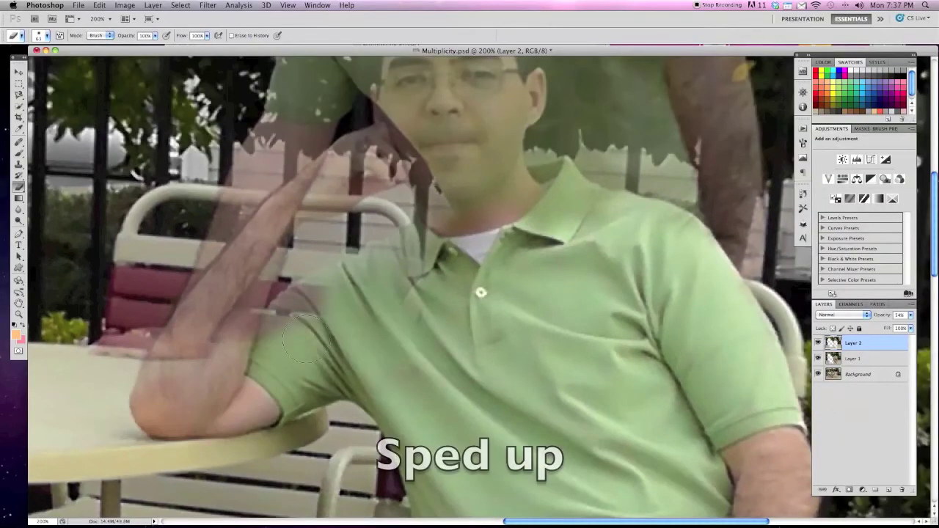
{"action": "scroll", "coordinate": [470, 293], "scroll_direction": "up", "scroll_amount": 3}
{"action": "left_click_drag", "start_coordinate": [270, 332], "coordinate": [353, 288]}
{"action": "left_click_drag", "start_coordinate": [316, 313], "coordinate": [345, 253]}
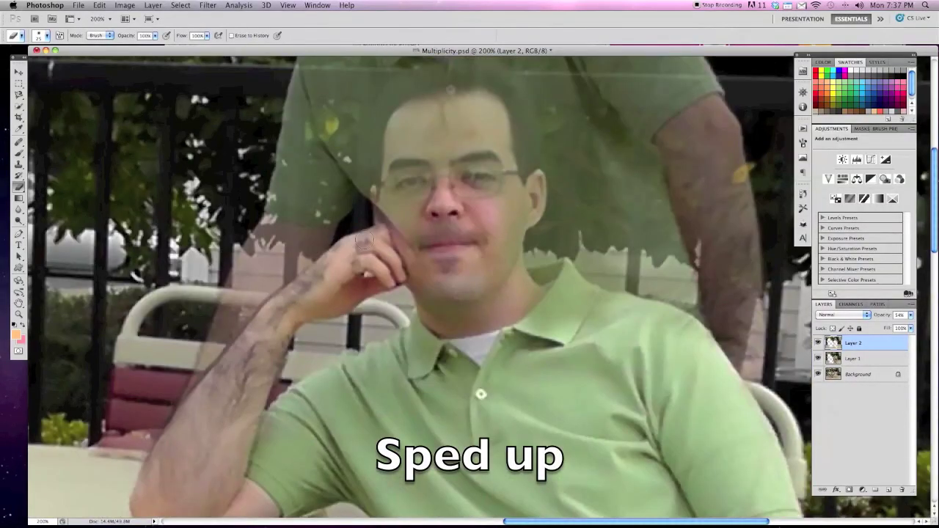
{"action": "scroll", "coordinate": [440, 294], "scroll_direction": "up", "scroll_amount": 4}
{"action": "scroll", "coordinate": [496, 290], "scroll_direction": "up", "scroll_amount": 1}
{"action": "mouse_move", "coordinate": [496, 290]}
{"action": "left_mouse_down"}
{"action": "mouse_move", "coordinate": [466, 169]}
{"action": "mouse_move", "coordinate": [509, 201]}
{"action": "mouse_move", "coordinate": [489, 171]}
{"action": "left_mouse_up"}
Restore Layer 2 to 100% opacity, fit the image on screen, and open File > Print
{"action": "key", "text": "super+minus"}
{"action": "left_click", "coordinate": [910, 316]}
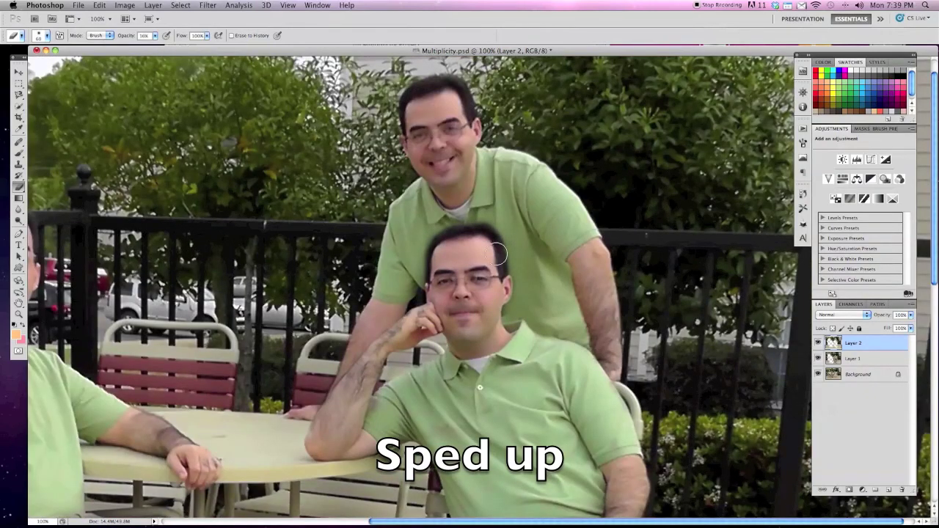
{"action": "key", "text": "super+0"}
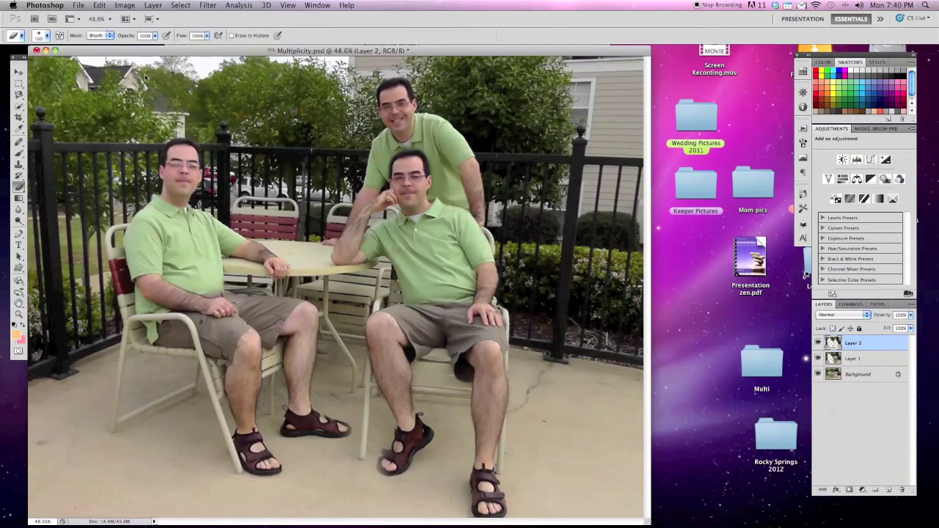
{"action": "left_click", "coordinate": [77, 5]}
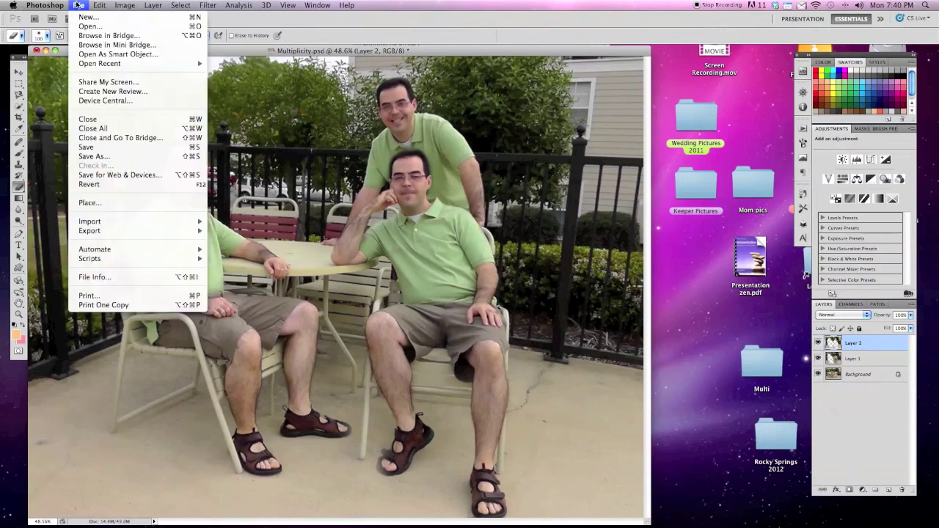
{"action": "left_click", "coordinate": [110, 295]}
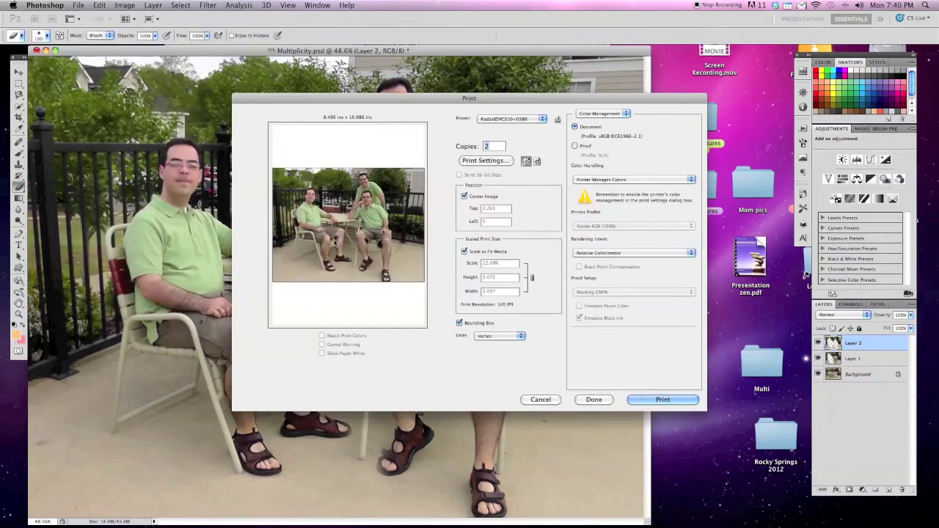